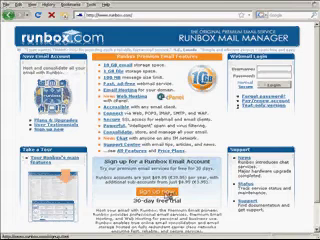
Open the Runbox 30-day free trial signup page and select the address bar
click(155, 192)
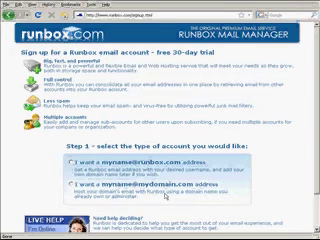
click(120, 16)
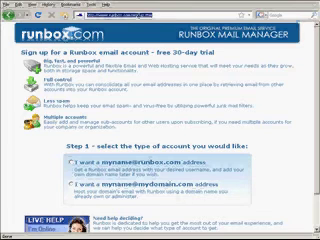
text(www.runbox.c)
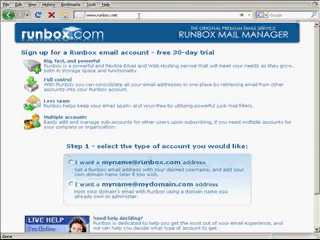
key(Return)
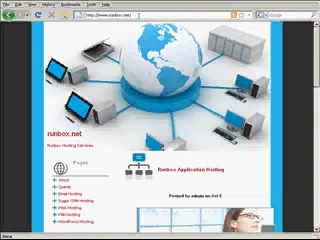
Load runbox.net/cpanel to reach the hosting account's cPanel
click(108, 15)
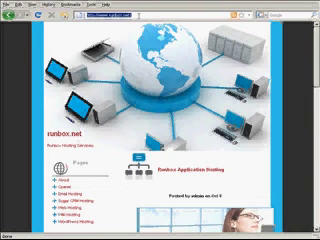
click(108, 15)
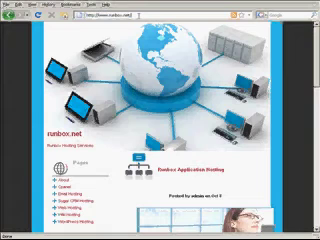
text(cp)
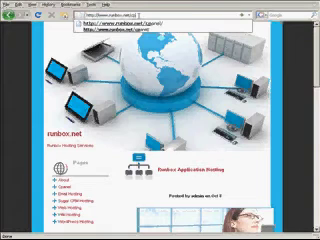
text(anel)
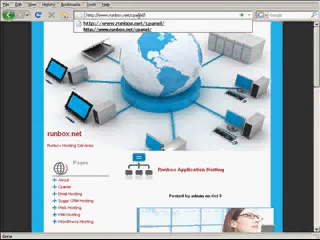
key(Return)
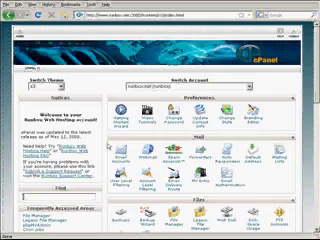
scroll(107, 145, down, 3)
scroll(107, 145, down, 2)
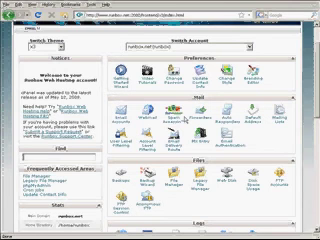
scroll(184, 118, down, 2)
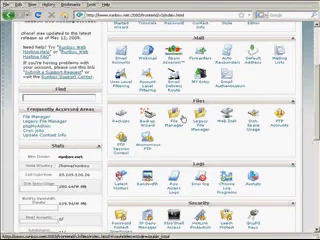
scroll(184, 118, down, 2)
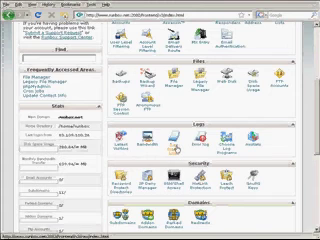
scroll(174, 148, down, 3)
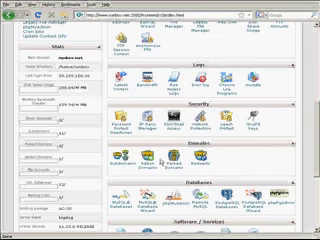
scroll(161, 157, down, 3)
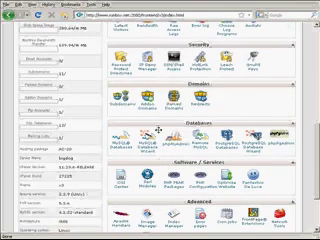
scroll(200, 180, down, 3)
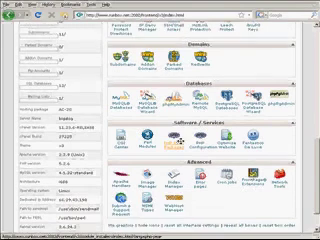
scroll(183, 128, down, 2)
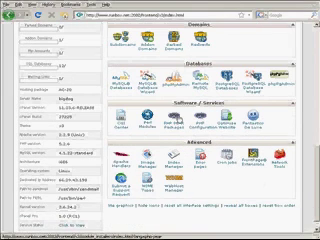